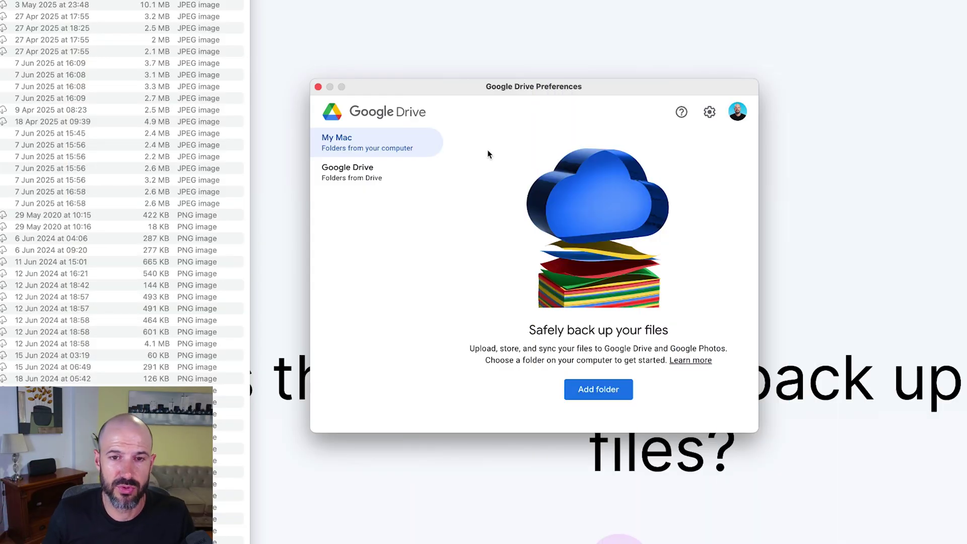
left_click(699, 110)
scroll(515, 245, "down", 5)
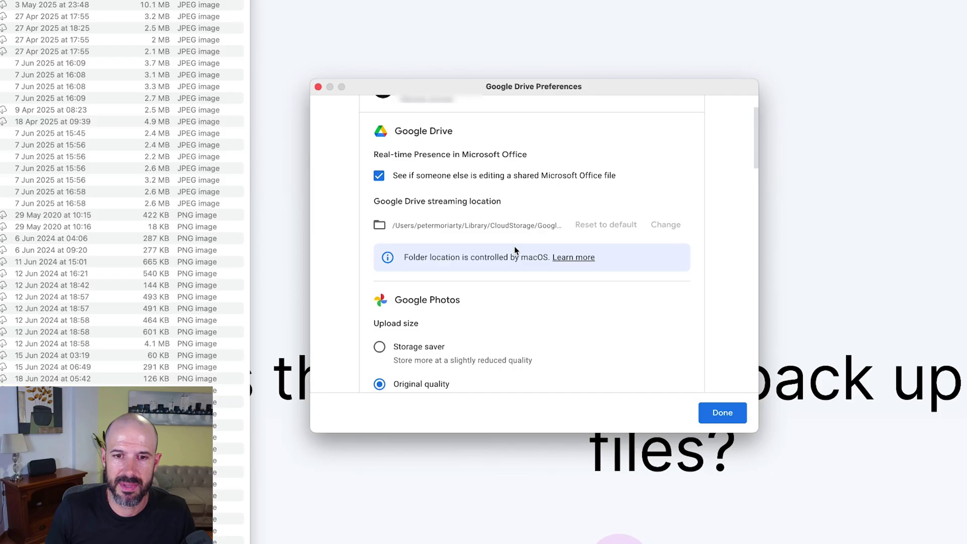
scroll(515, 247, "down", 10)
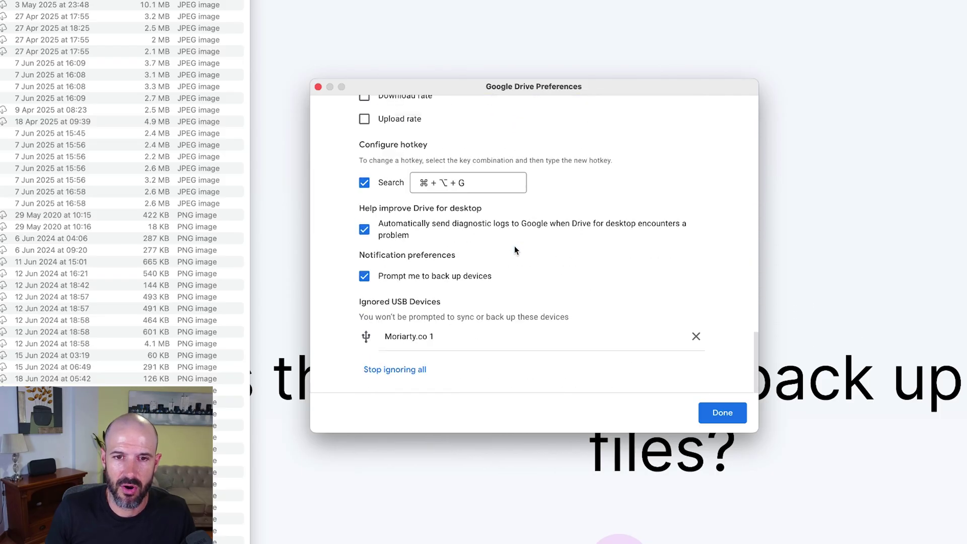
scroll(515, 247, "up", 12)
scroll(515, 247, "down", 4)
scroll(484, 244, "up", 8)
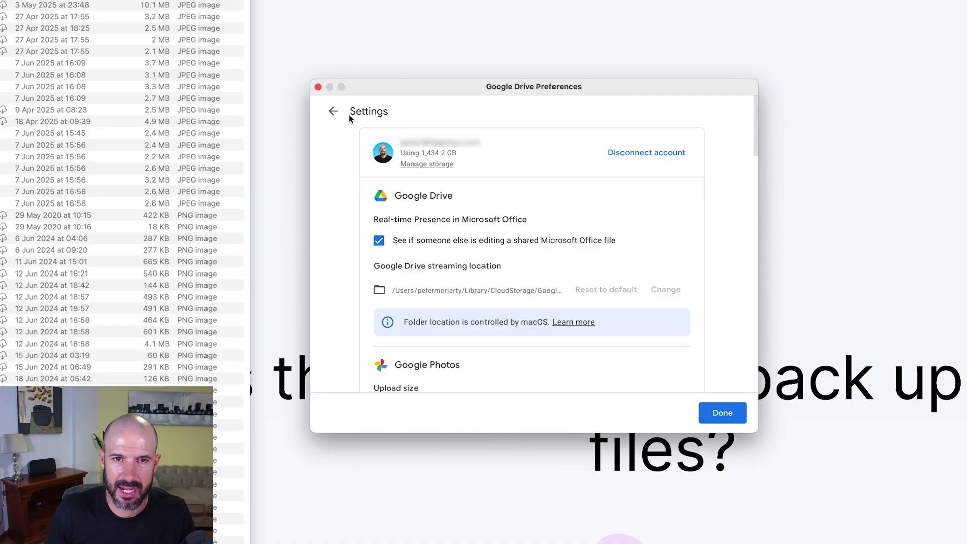
scroll(486, 207, "down", 2)
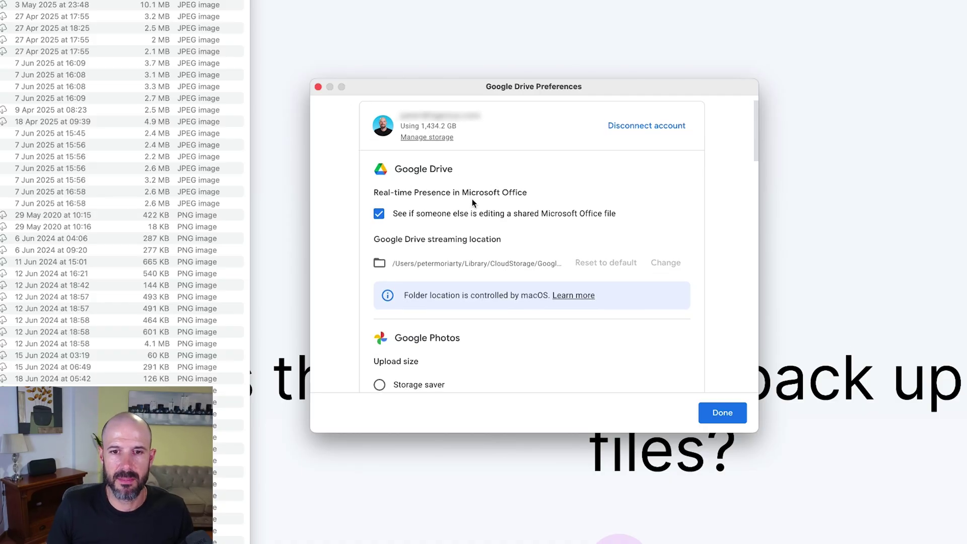
scroll(473, 198, "down", 10)
scroll(461, 241, "up", 10)
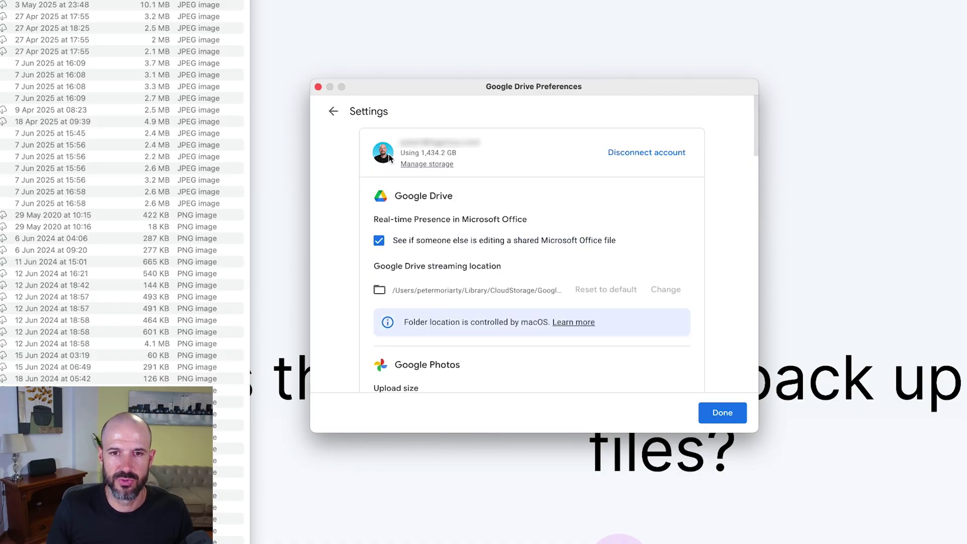
left_click(333, 111)
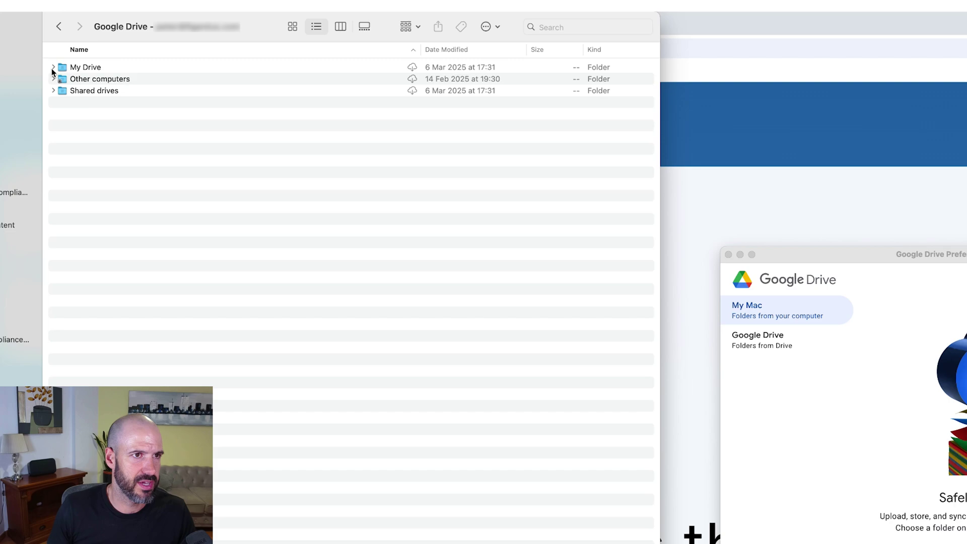
Expand and collapse My Drive and Shared drives in Finder's Google Drive location
left_click(53, 67)
left_click(53, 67)
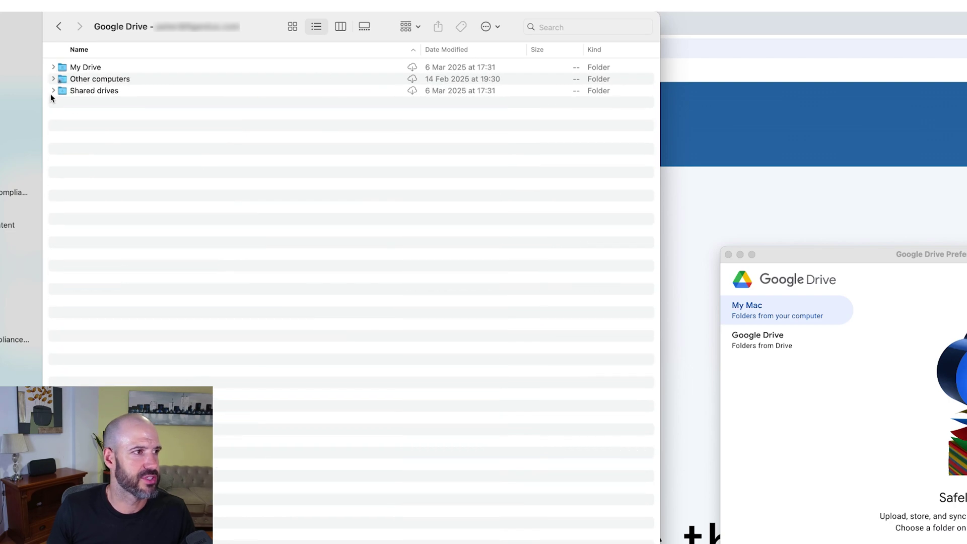
left_click(53, 91)
left_click(53, 90)
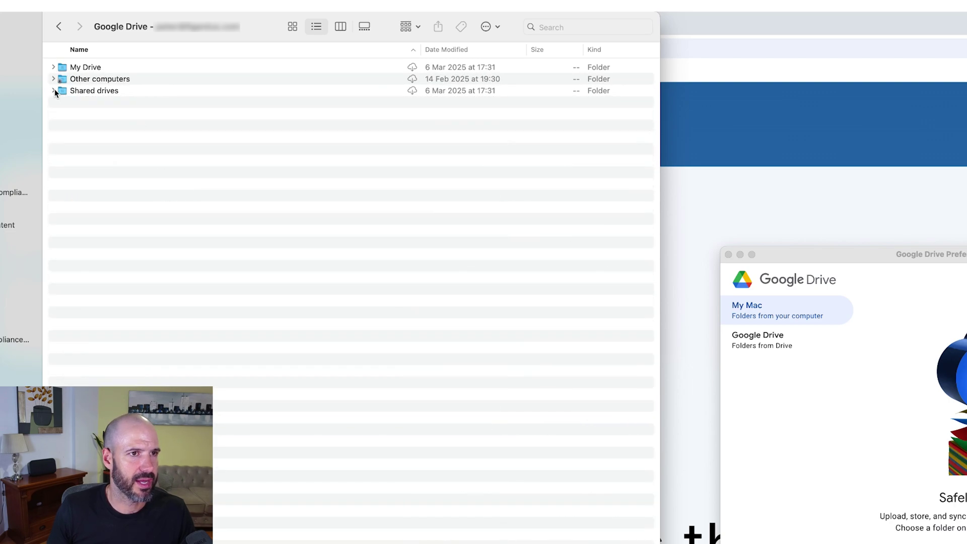
Switch to the browser's new tab and load drive.google.com
key("ctrl+Up")
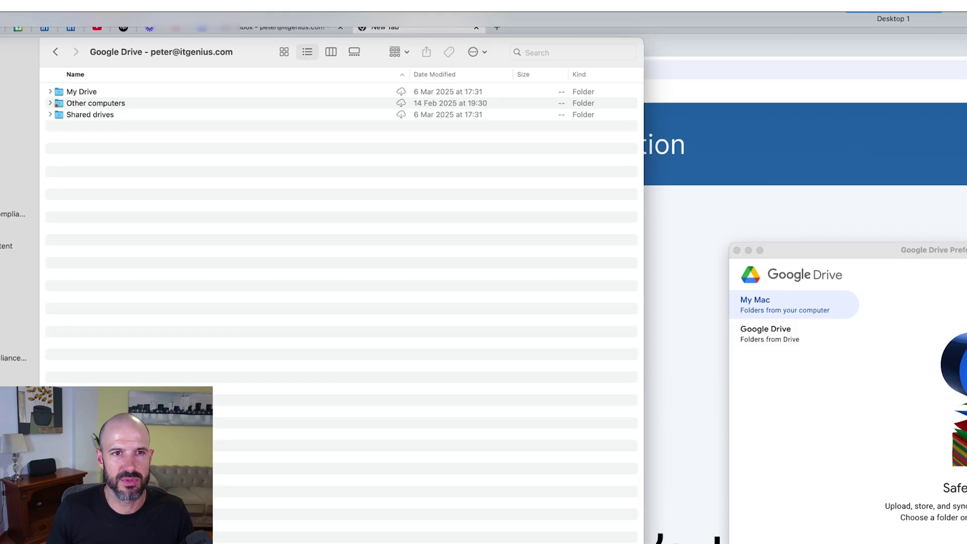
left_click(468, 400)
left_click(195, 41)
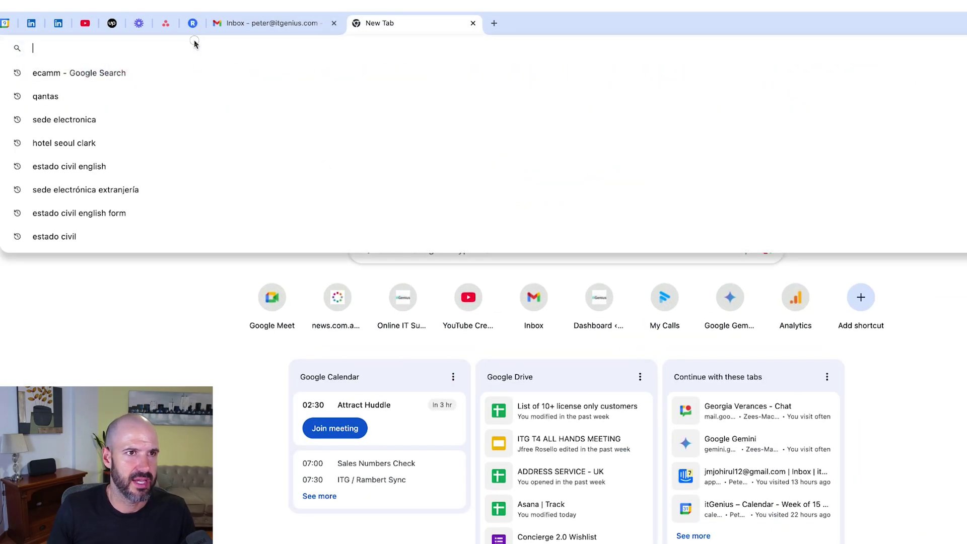
type("drive.google.com")
key("Return")
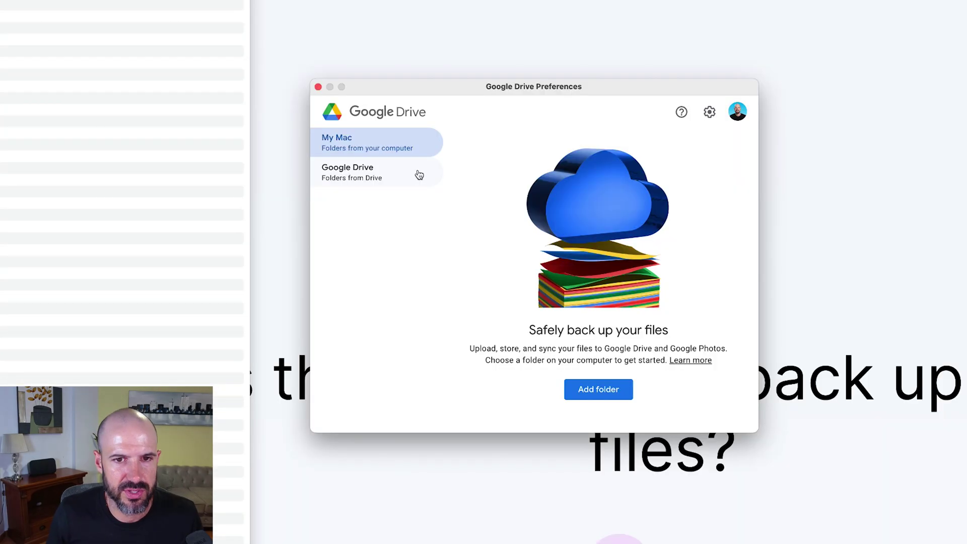
Review the My Drive syncing options in Preferences, with Stream files selected
left_click(419, 174)
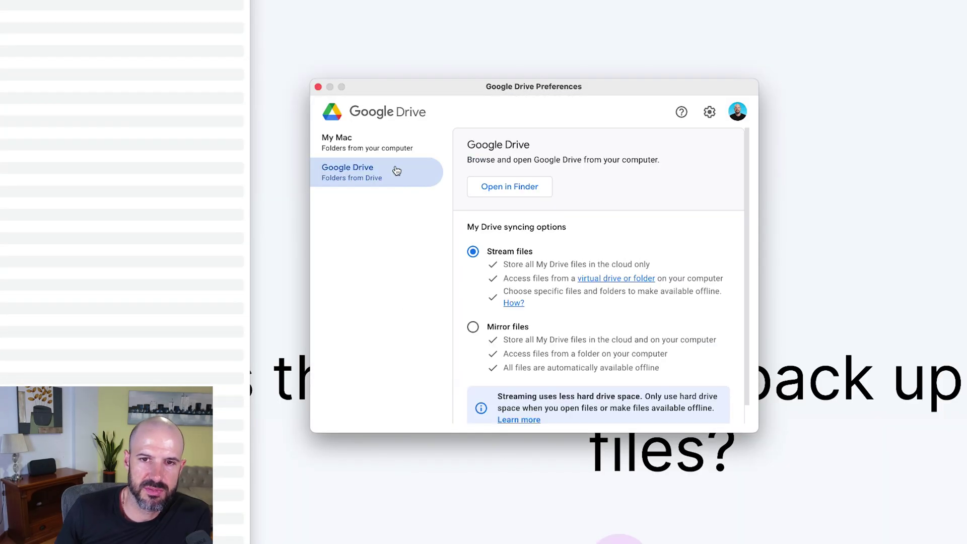
scroll(655, 199, "down", 2)
scroll(667, 203, "up", 2)
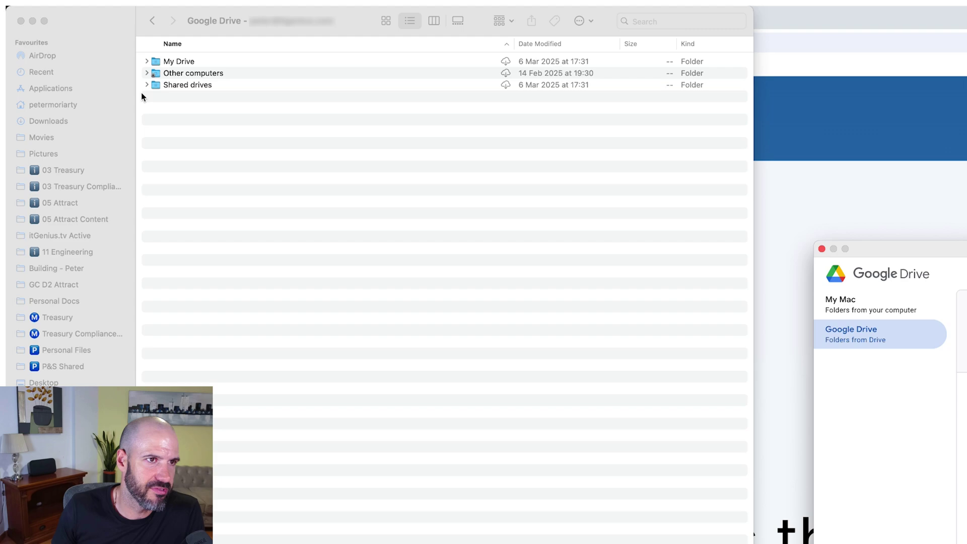
Expand Shared drives and the 05 Attract folder to browse the shared drives
left_click(146, 84)
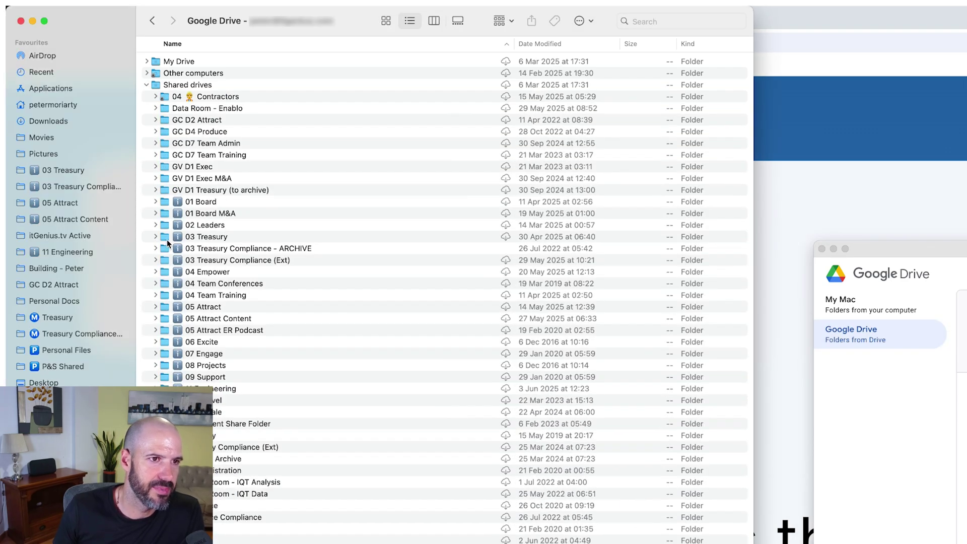
left_click(155, 307)
scroll(293, 342, "down", 5)
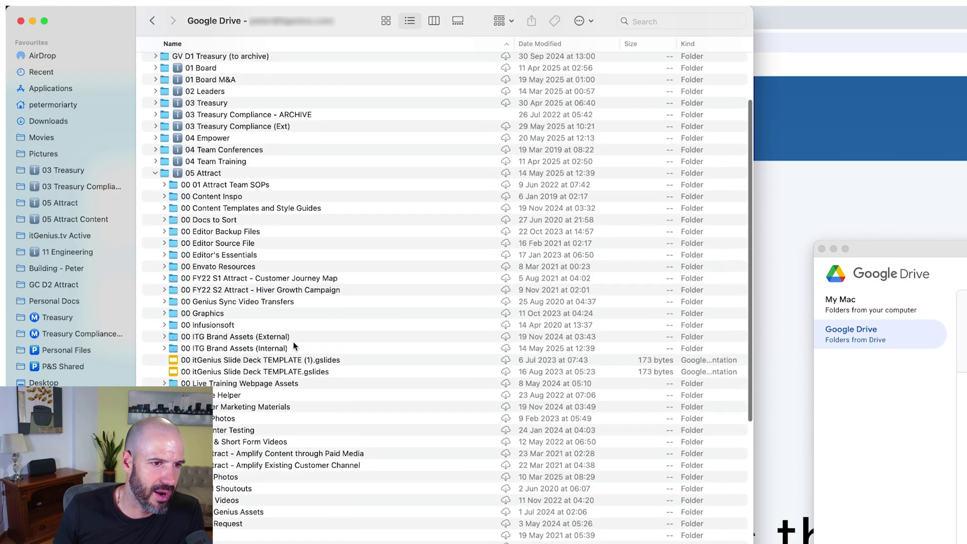
scroll(229, 407, "up", 1)
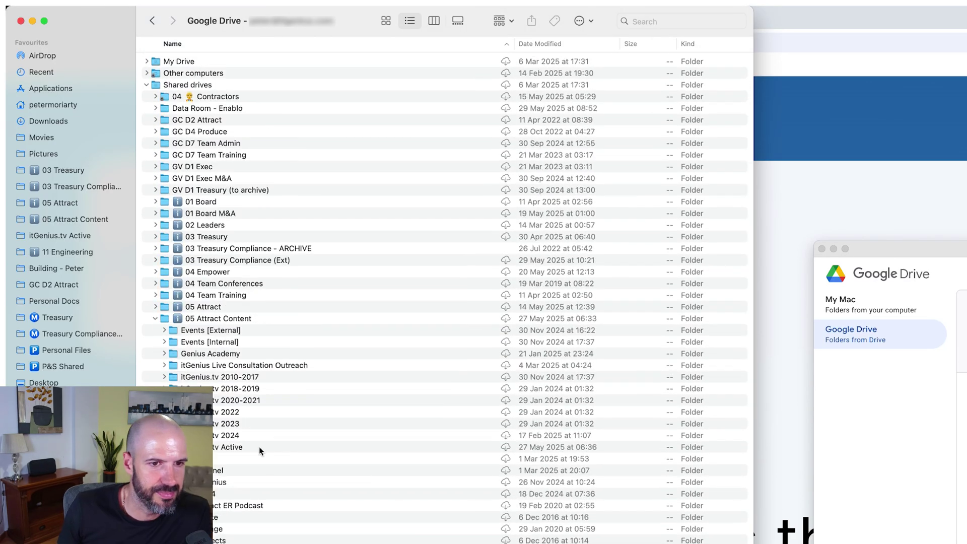
Open itGenius.tv Active, expand 250426 CQA Google Workspace and its Restream.io subfolder, and open 01 Main Mic.m4a
left_click(259, 447)
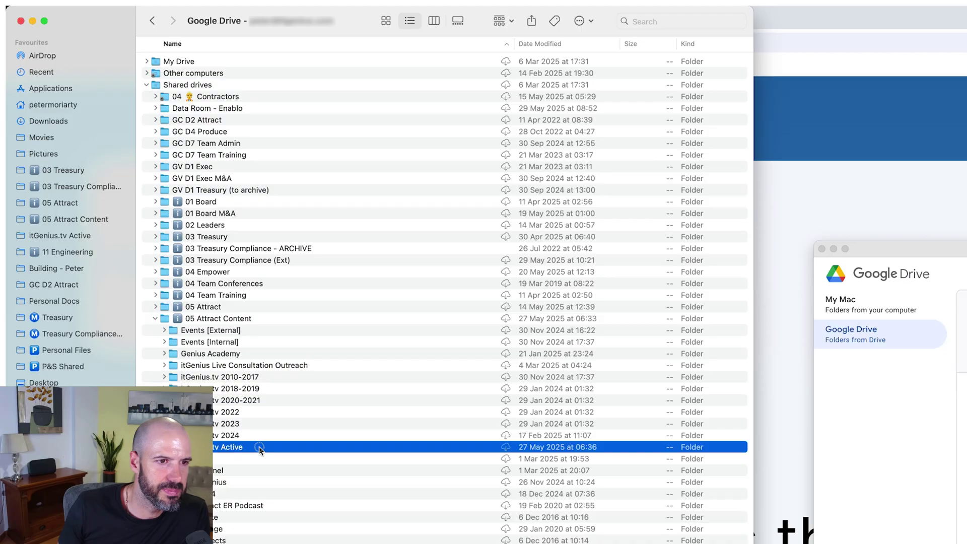
double_click(259, 446)
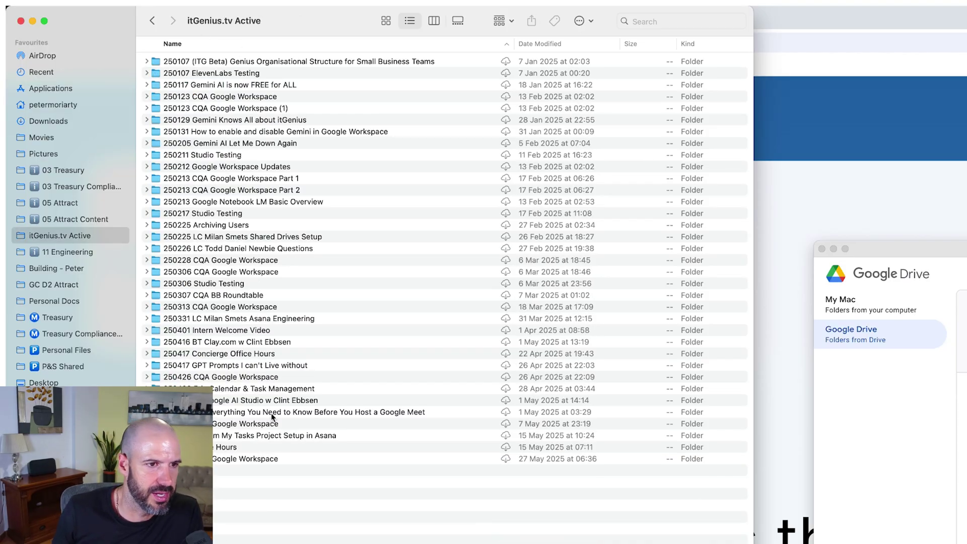
left_click(146, 377)
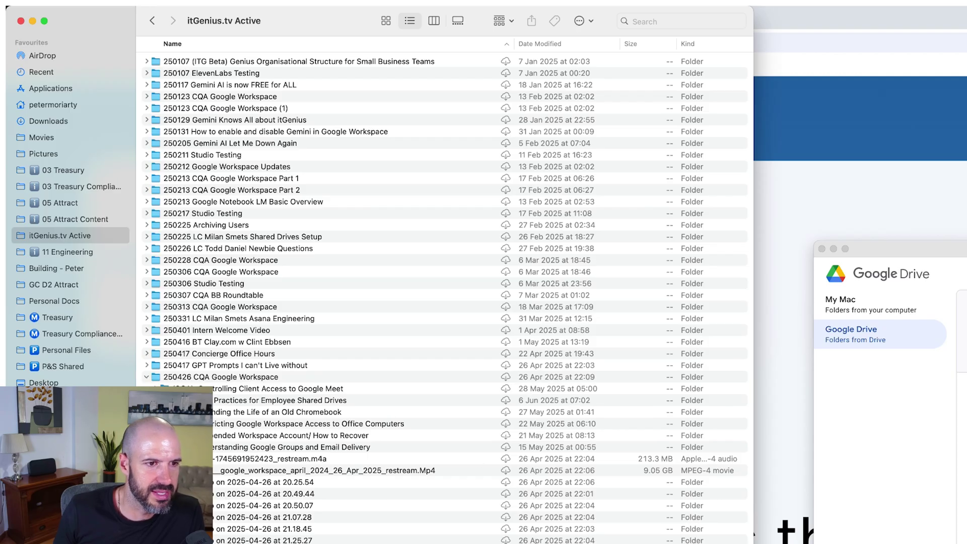
left_click(154, 482)
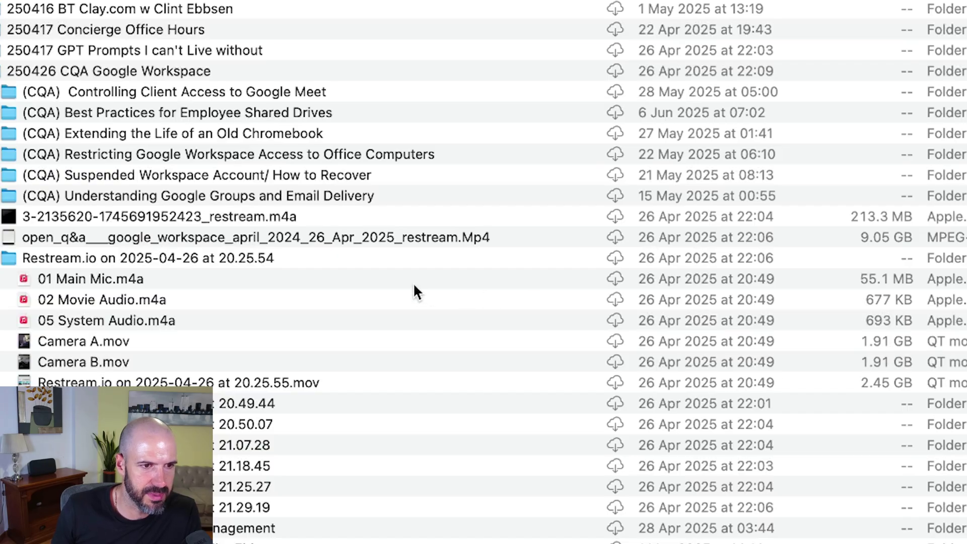
left_click(354, 277)
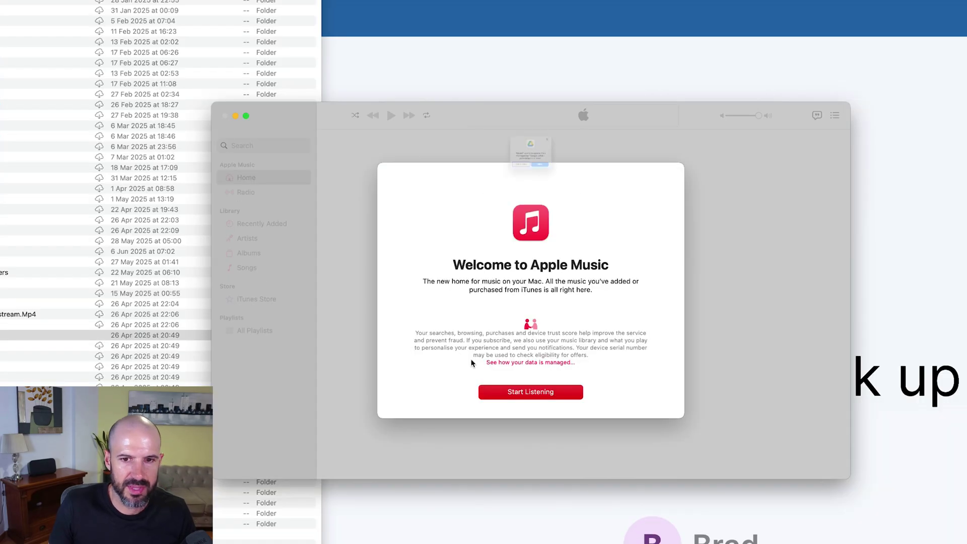
Allow Google Drive's access prompt, dismiss Music's welcome sheet, quit Music, and return to Finder
left_click(560, 192)
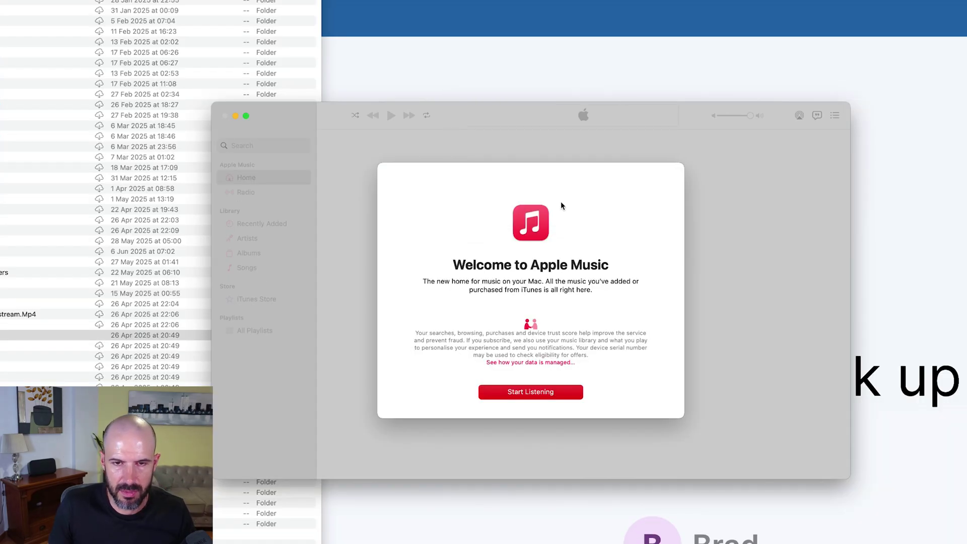
left_click(546, 392)
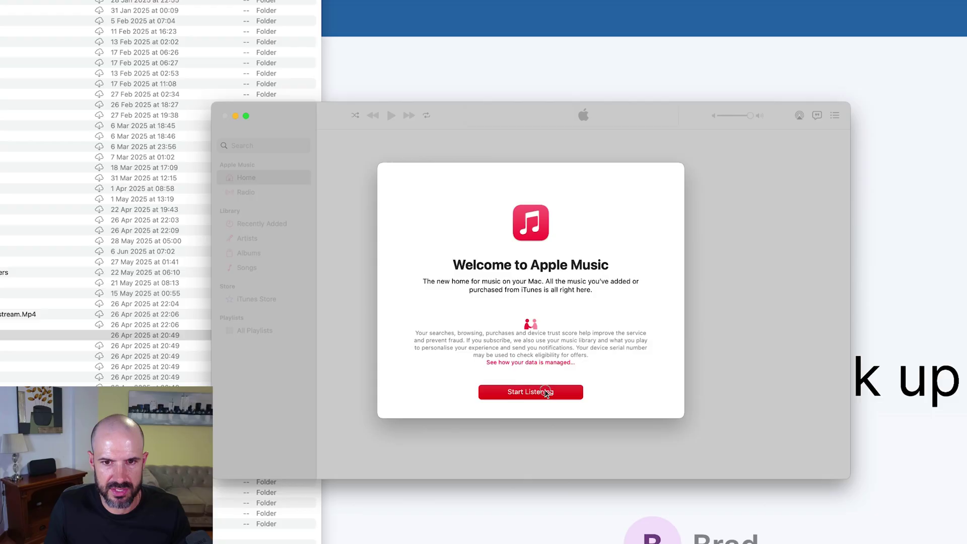
key("super+q")
left_click(3, 344)
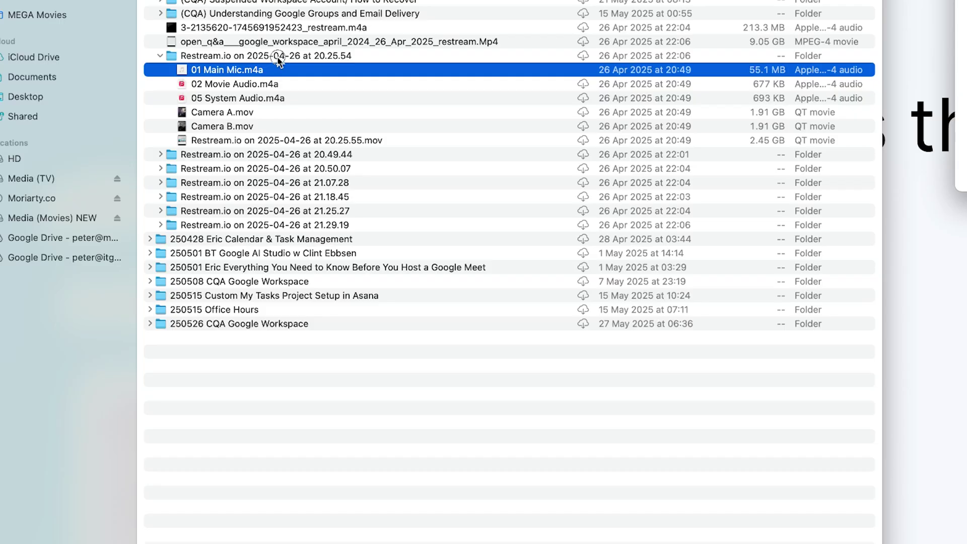
Make the Restream.io folder available offline, then set it back to online only and collapse it
right_click(277, 58)
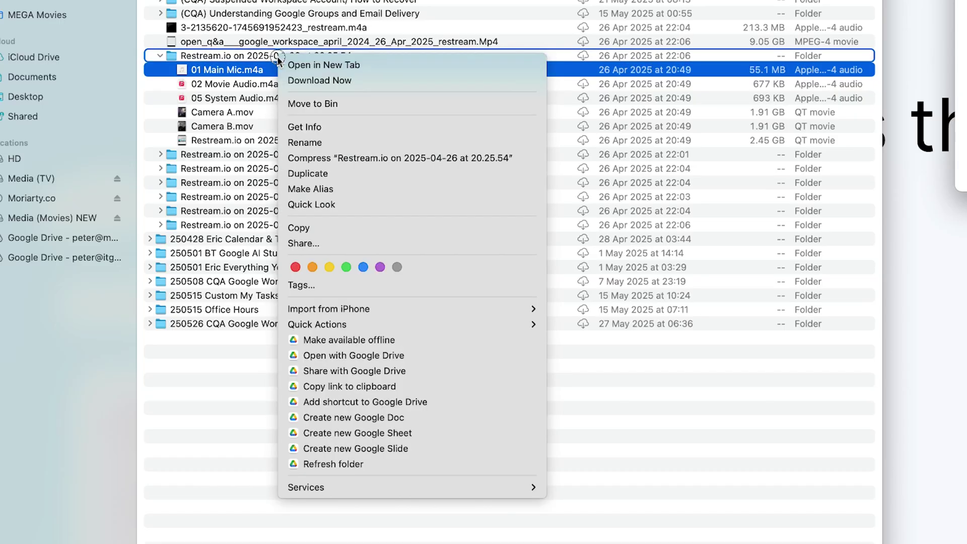
left_click(427, 339)
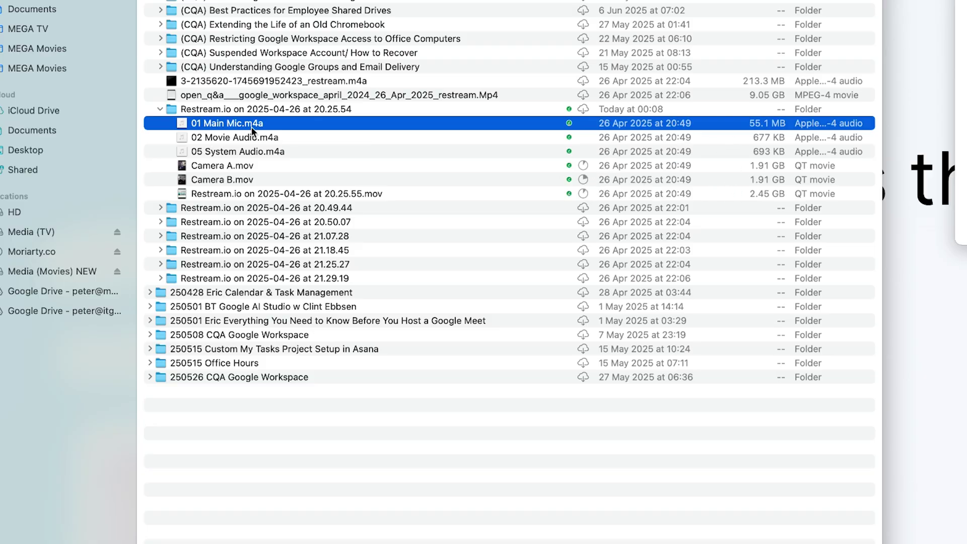
right_click(288, 109)
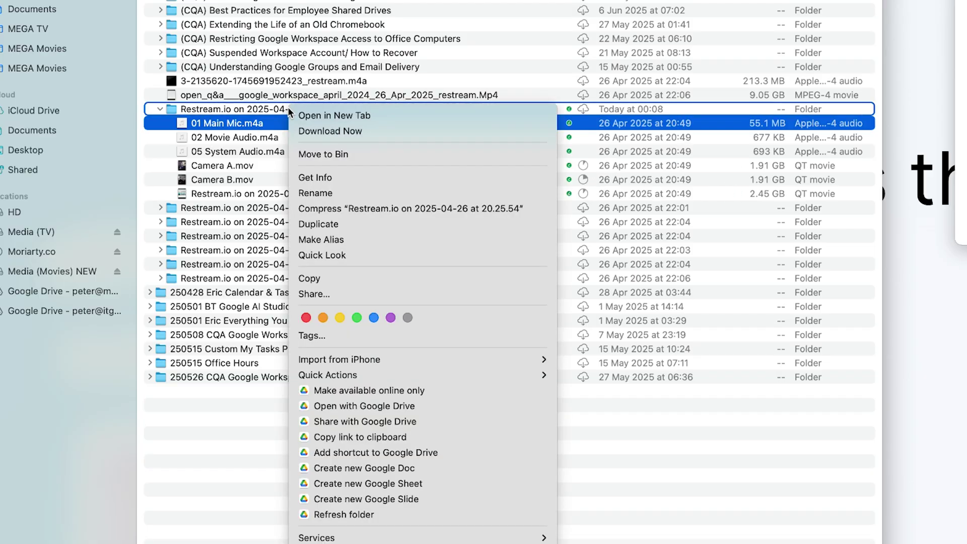
left_click(441, 391)
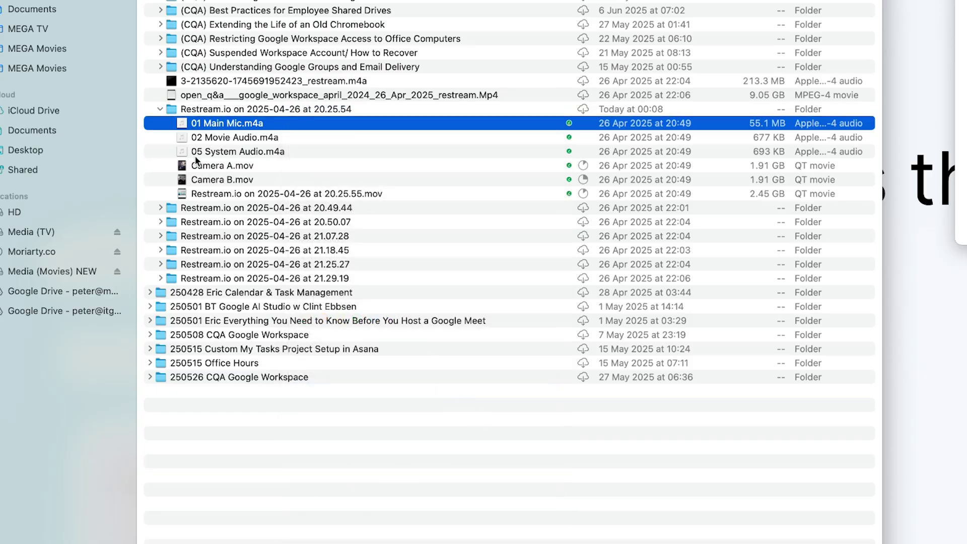
left_click(161, 108)
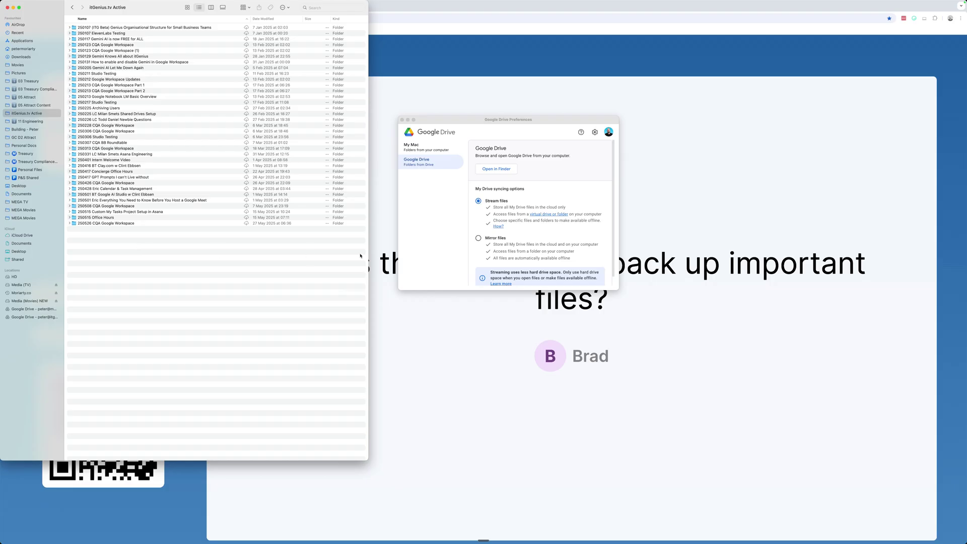
left_click(444, 221)
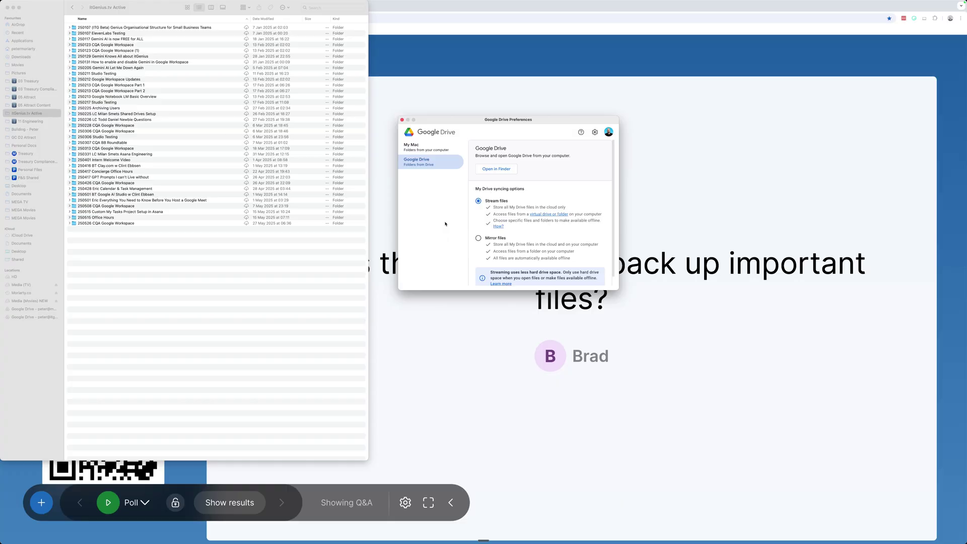
Add the Pictures folder under My Mac with Back up to Google Photos enabled, save, and close Finder
left_click(437, 146)
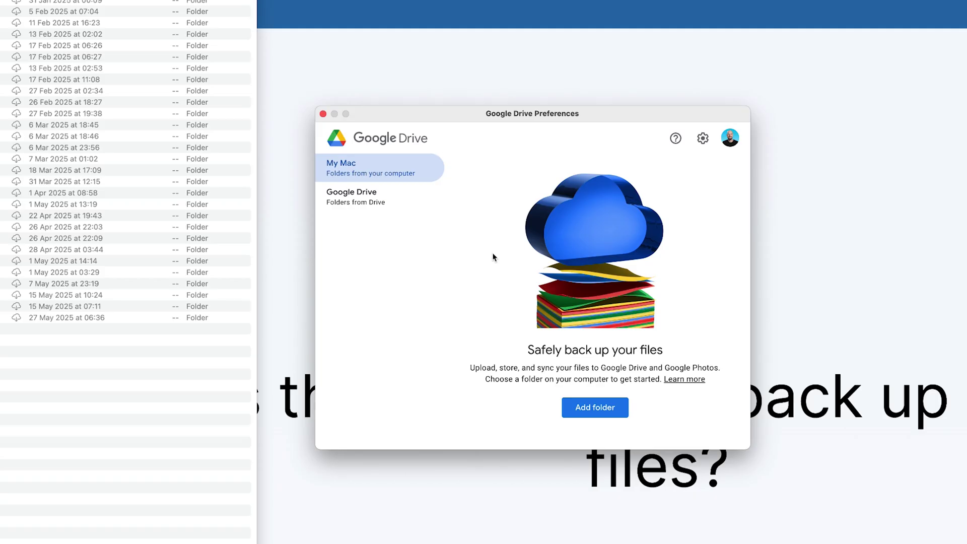
left_click(579, 406)
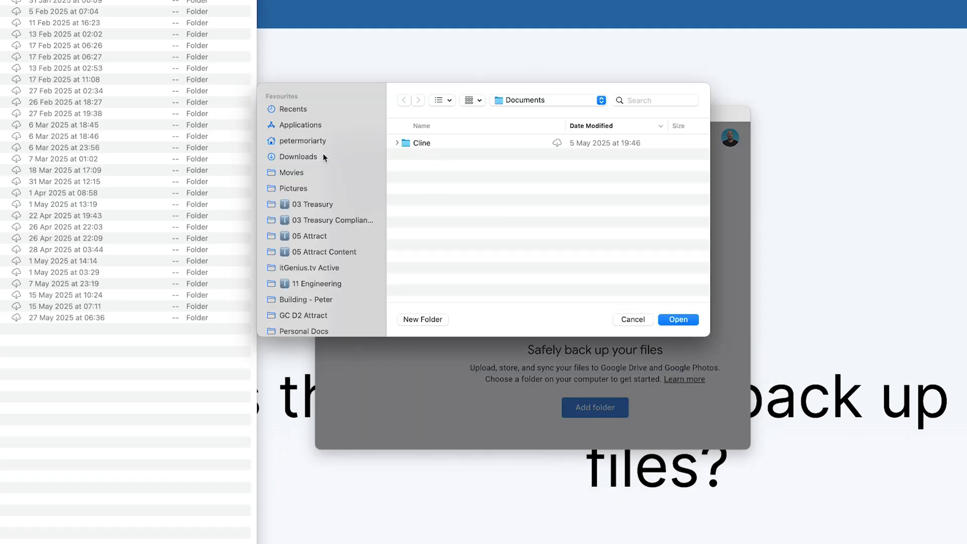
left_click(293, 187)
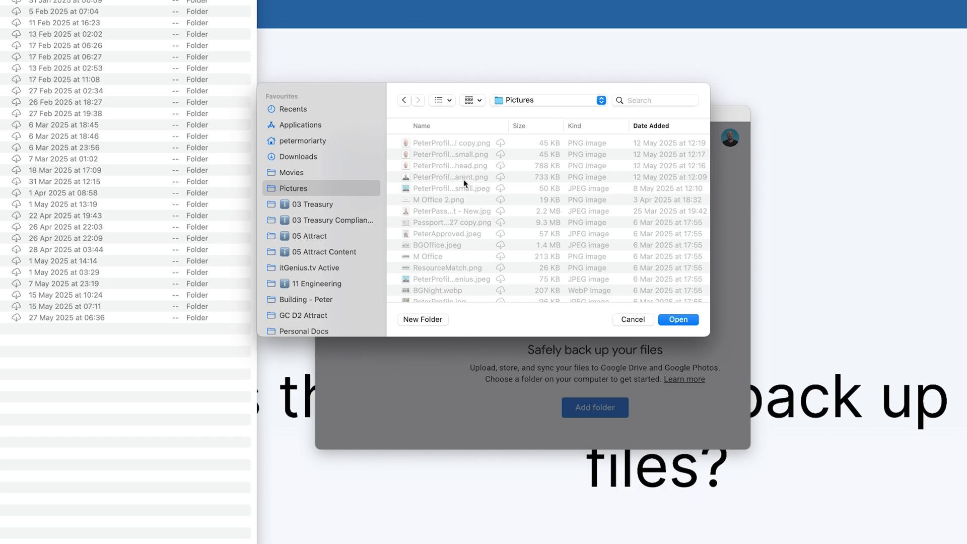
key("Return")
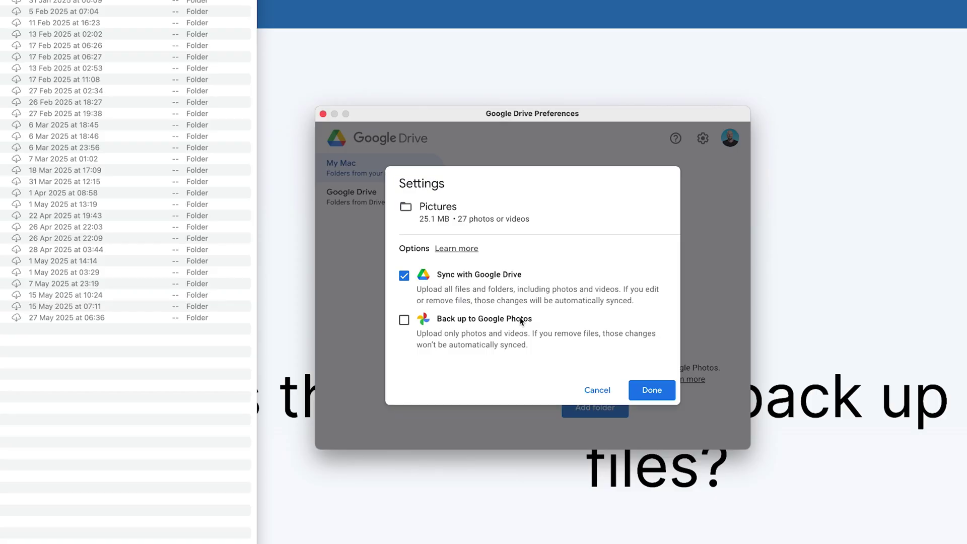
left_click(520, 320)
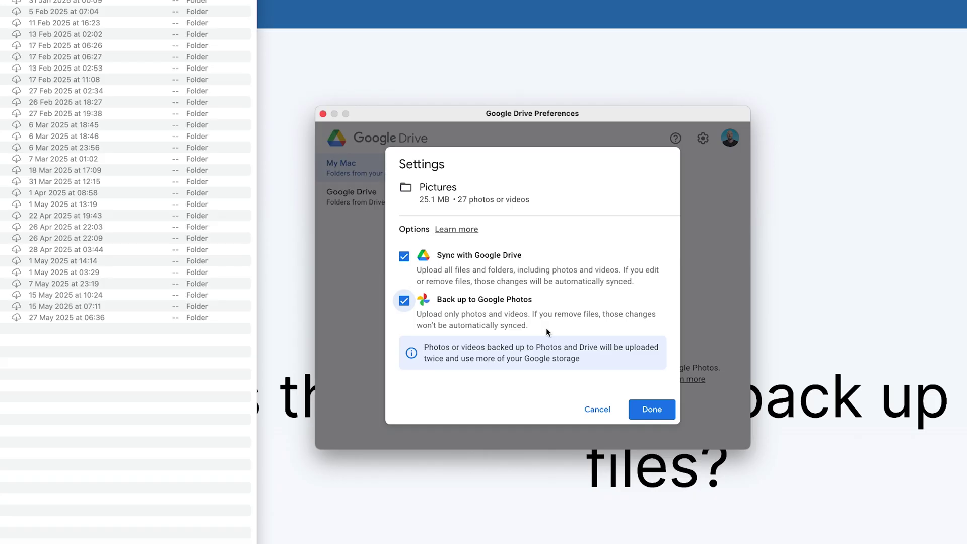
left_click(651, 410)
left_click(717, 429)
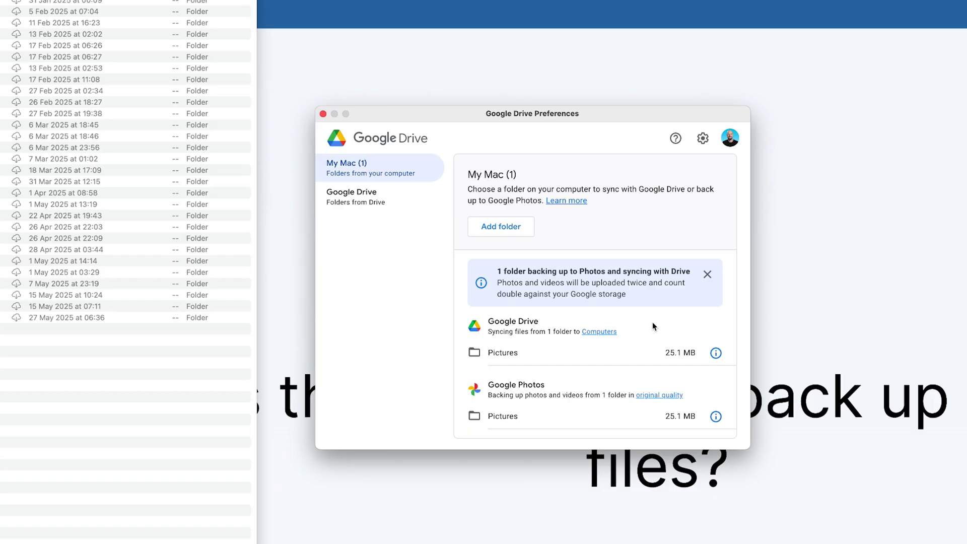
left_click(257, 390)
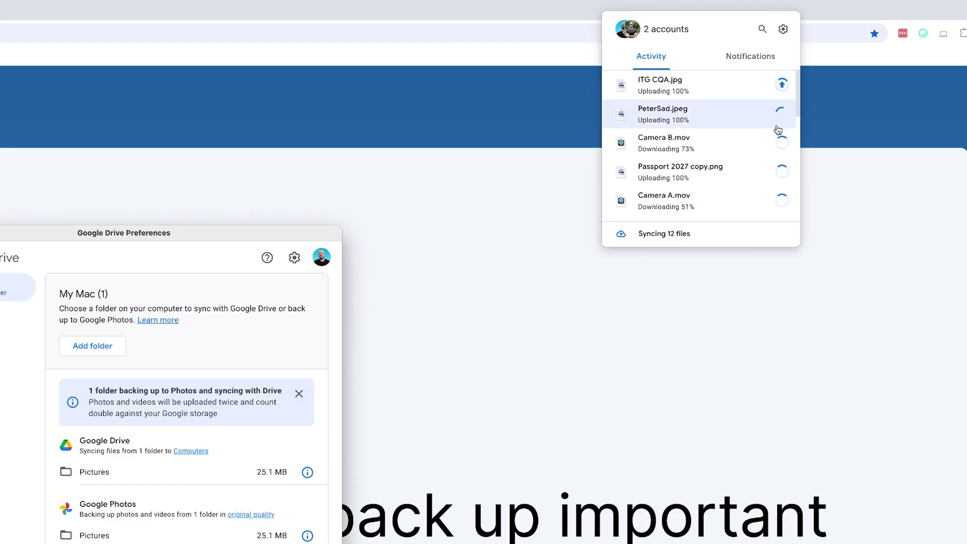
Scroll the Activity list to see the 12 syncing files, including Pictures images
scroll(778, 130, "down", 3)
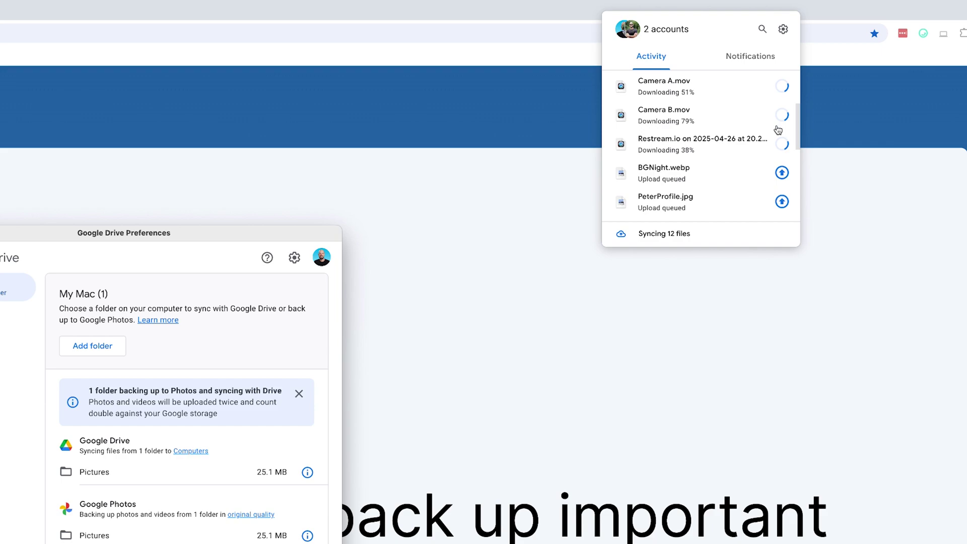
scroll(778, 130, "down", 5)
scroll(778, 146, "up", 10)
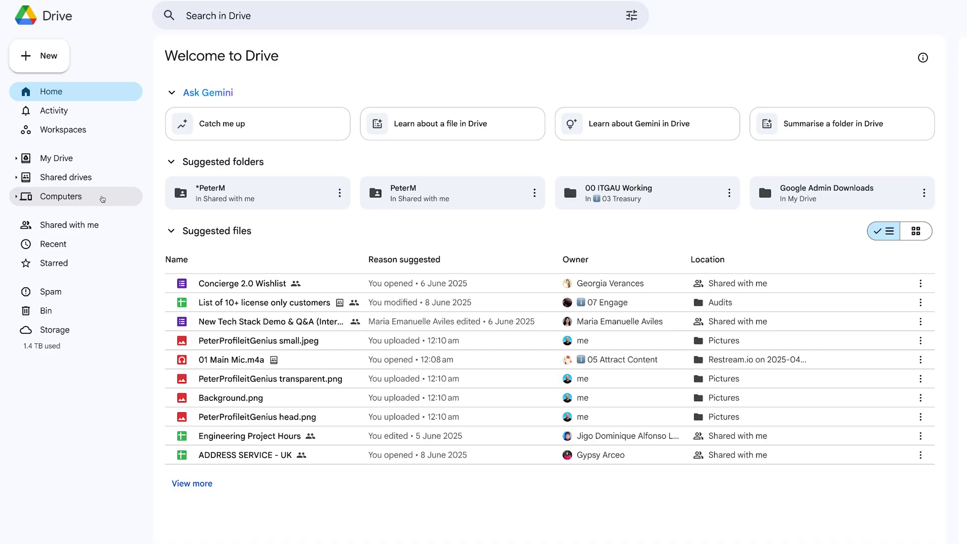
left_click(103, 199)
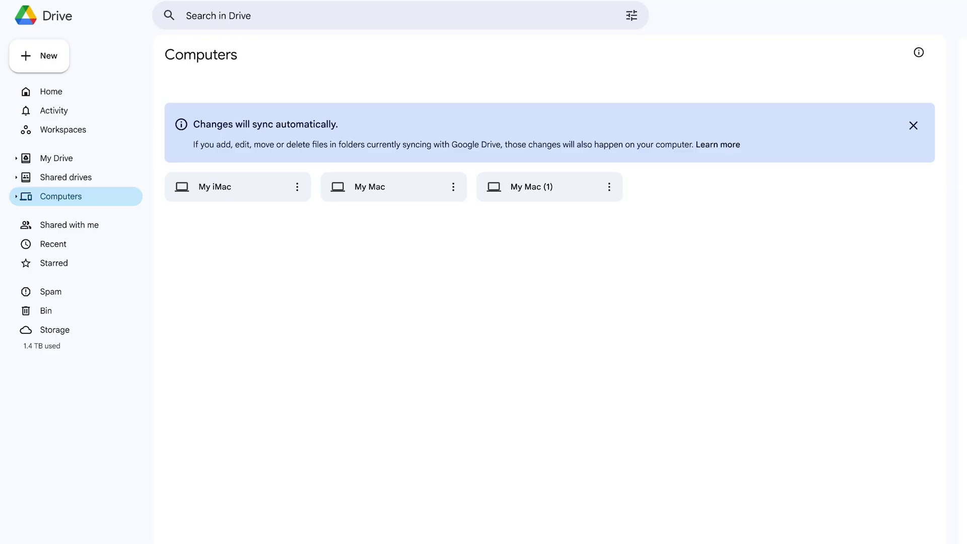
double_click(532, 187)
double_click(293, 203)
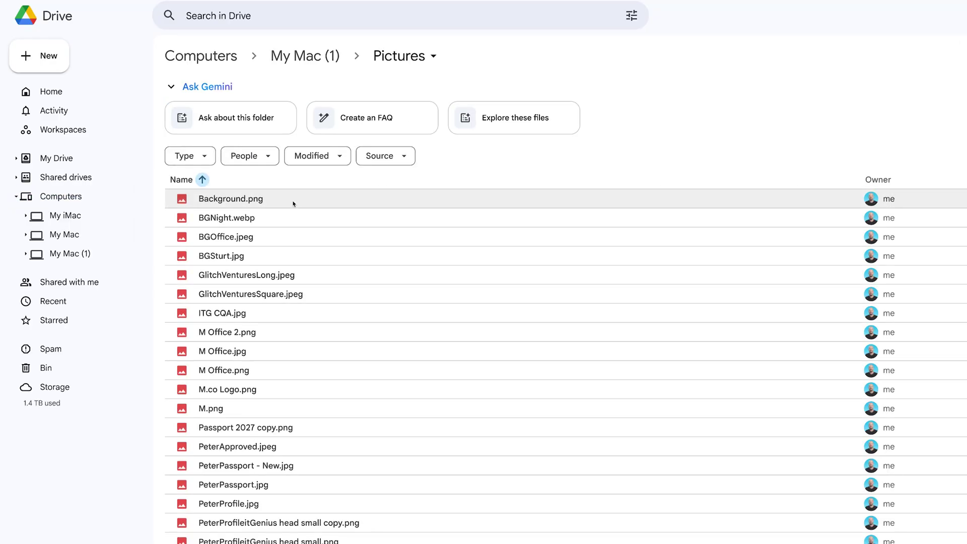
scroll(303, 310, "down", 1)
scroll(302, 309, "up", 1)
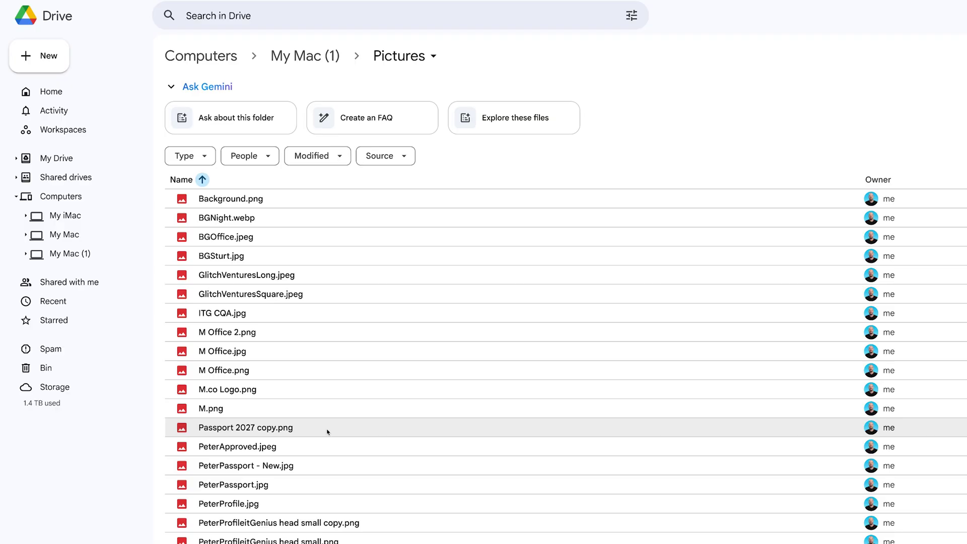
scroll(322, 296, "down", 1)
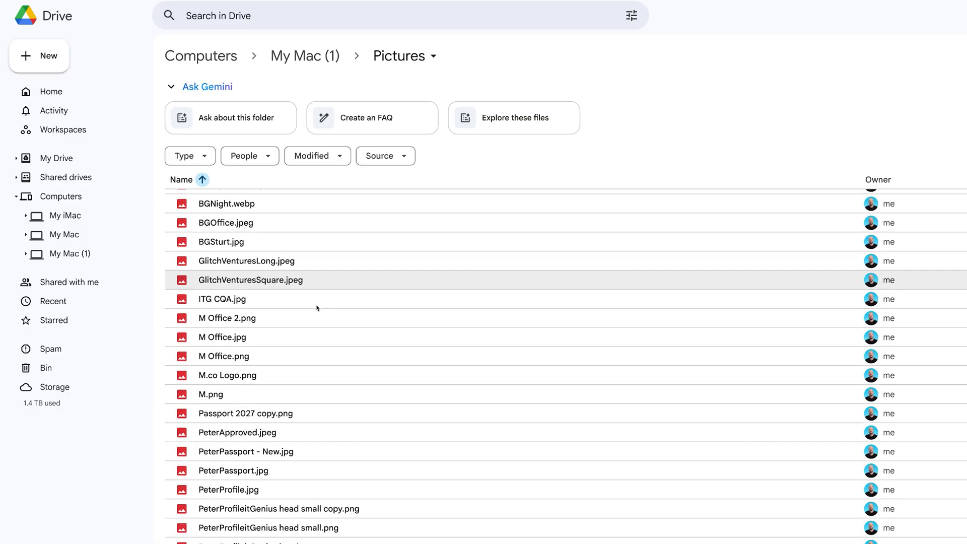
double_click(313, 488)
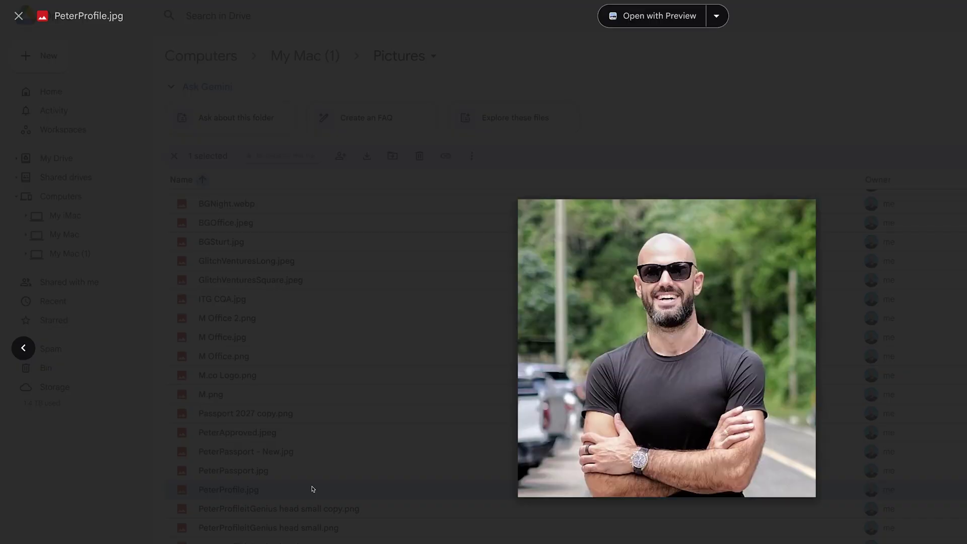
left_click(406, 492)
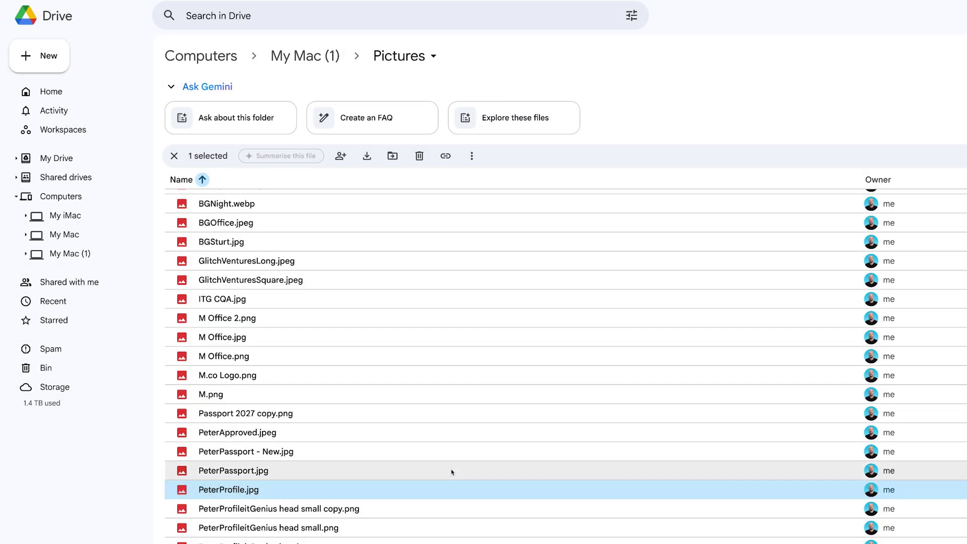
left_click(77, 93)
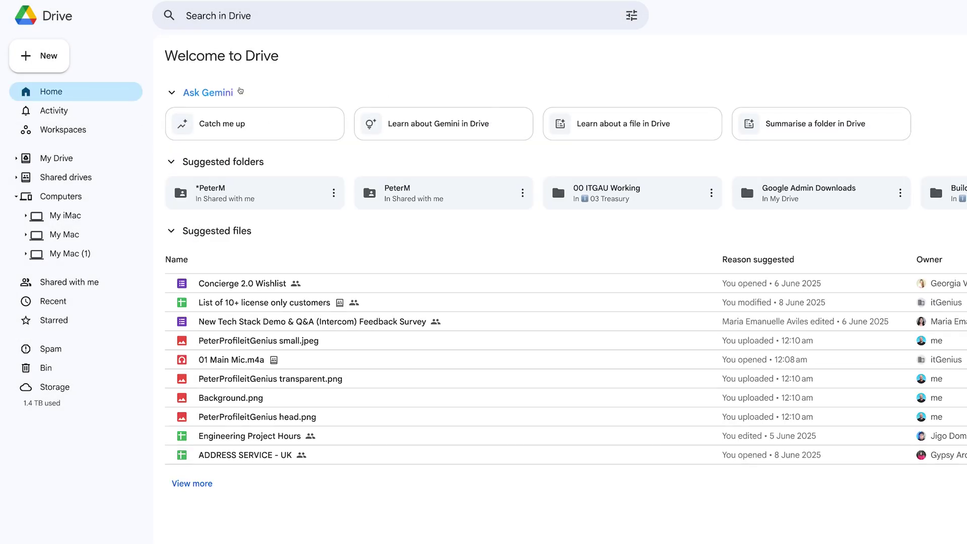